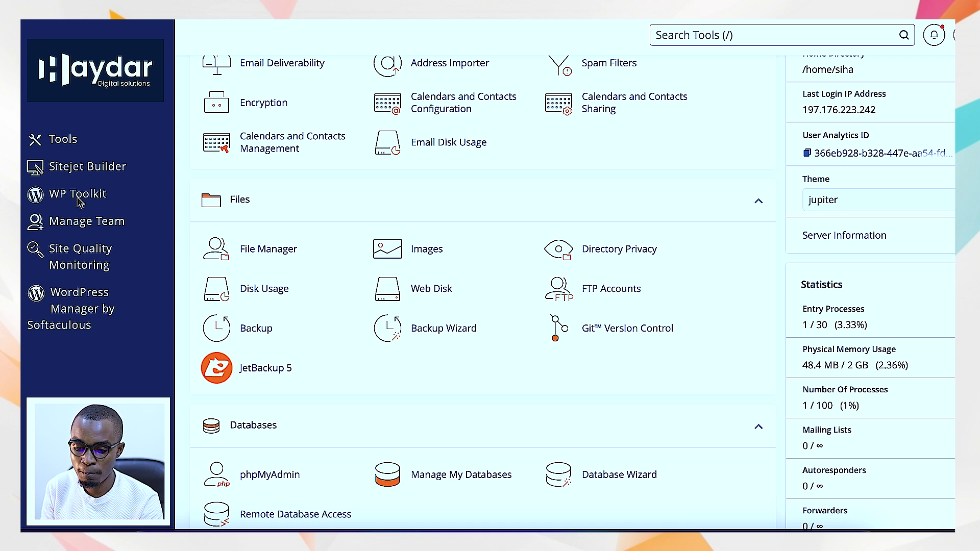
Start a new WordPress installation from WP Toolkit and set the website title to Siha Test.
click(134, 199)
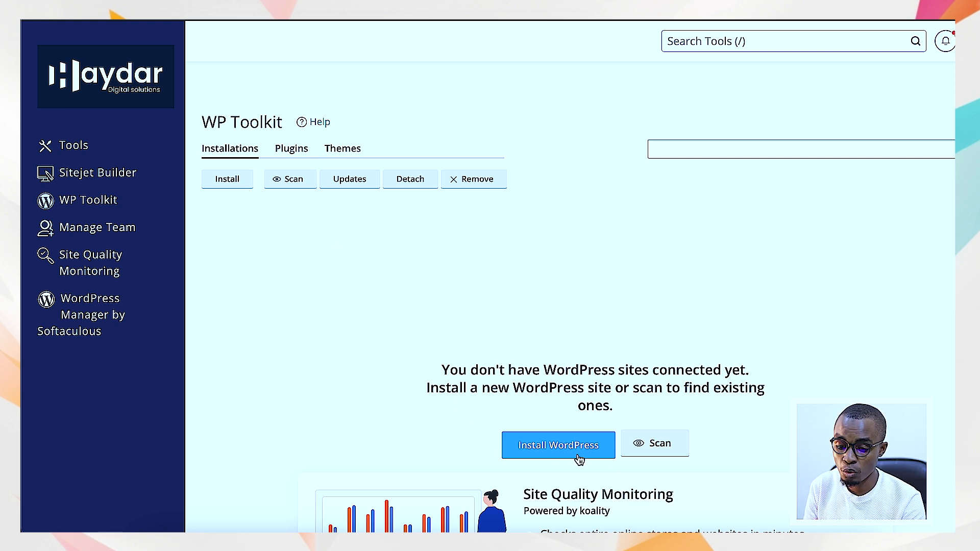
click(560, 453)
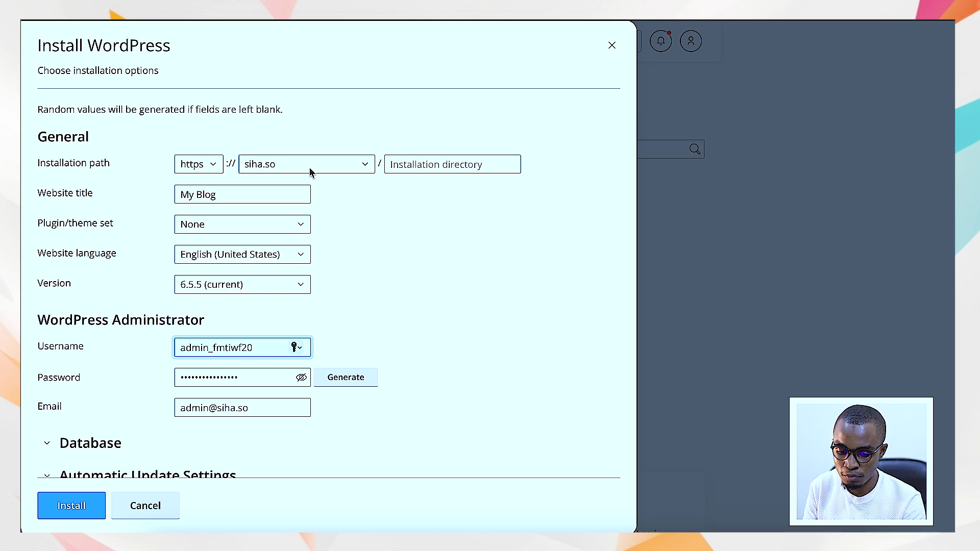
drag(219, 197, 134, 196)
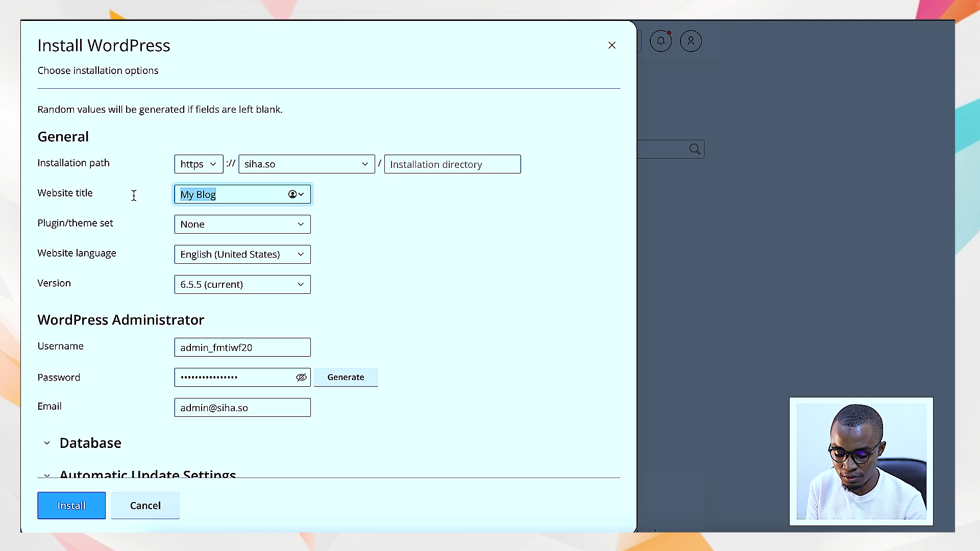
text(Siha)
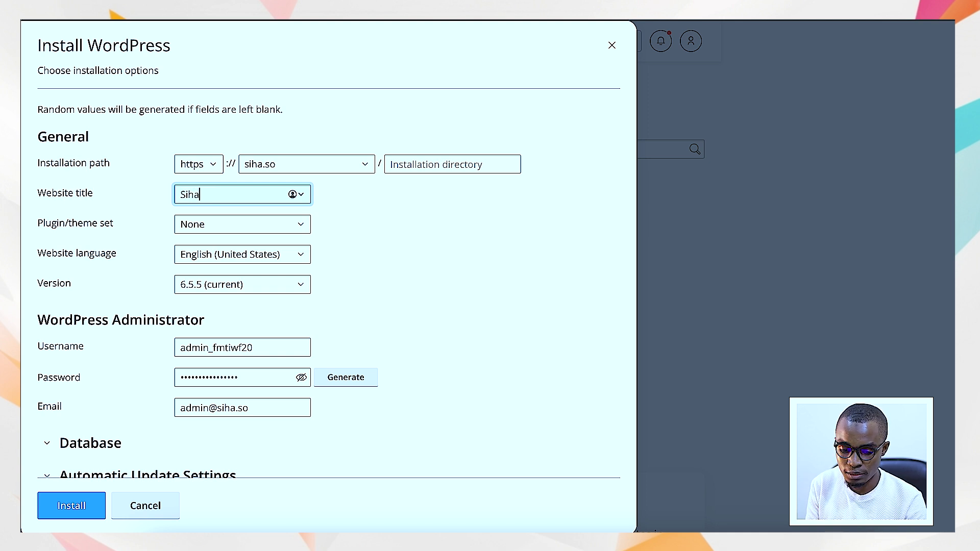
drag(217, 227, 117, 223)
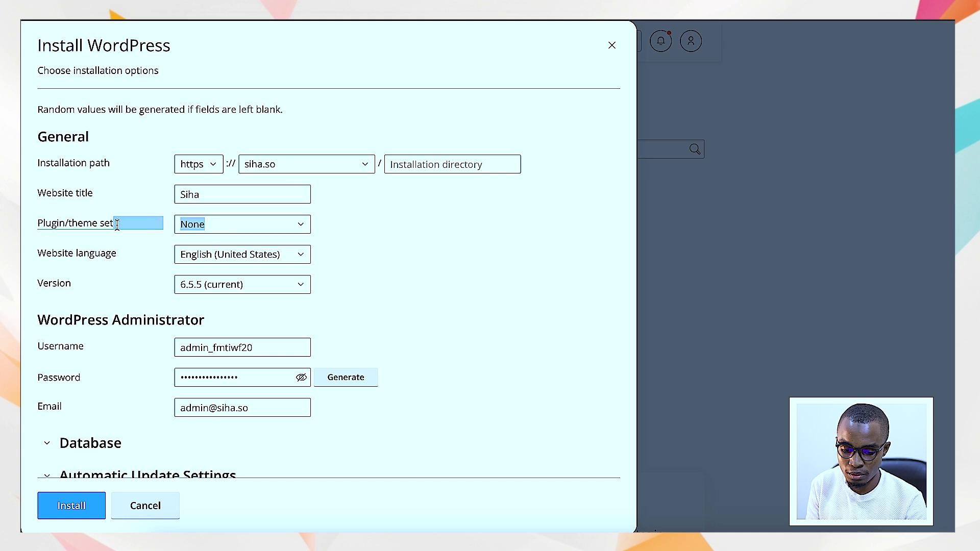
click(344, 225)
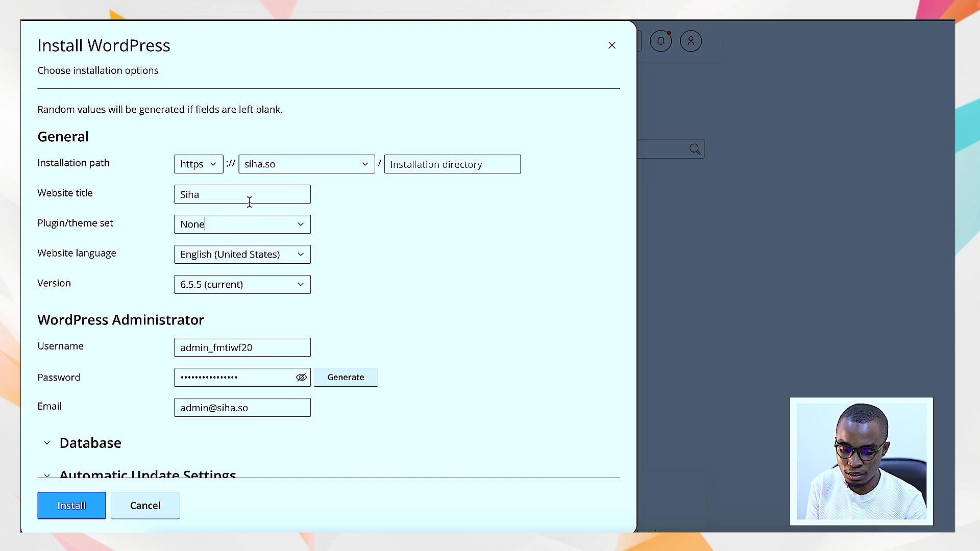
click(239, 198)
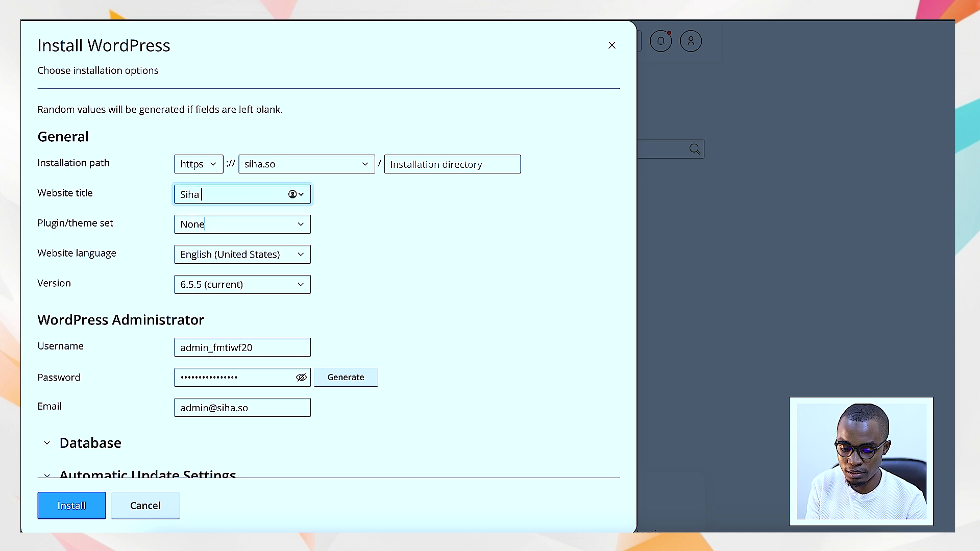
text(Test)
click(354, 199)
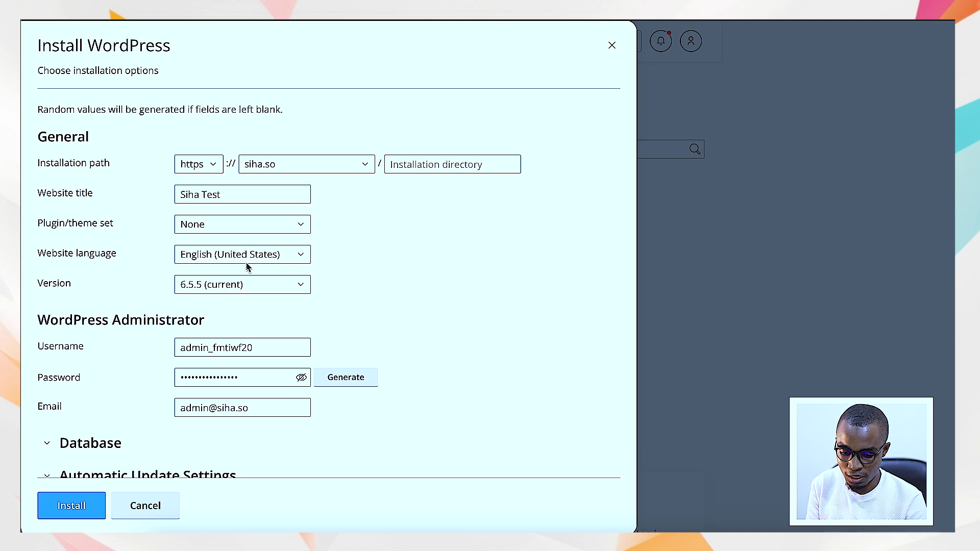
Remove the admin_ prefix from the WordPress administrator username.
click(266, 346)
scroll(343, 289, down, 1)
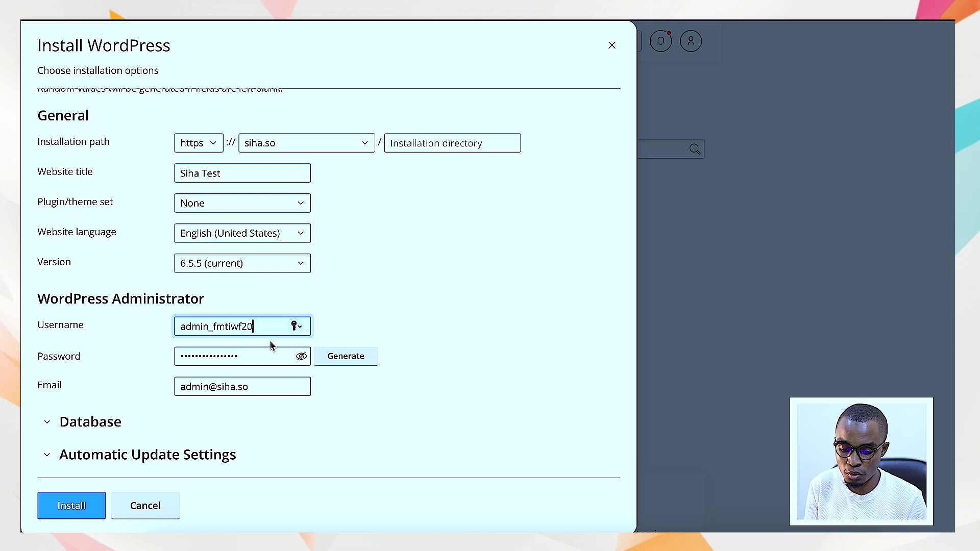
drag(213, 326, 177, 326)
key(BackSpace)
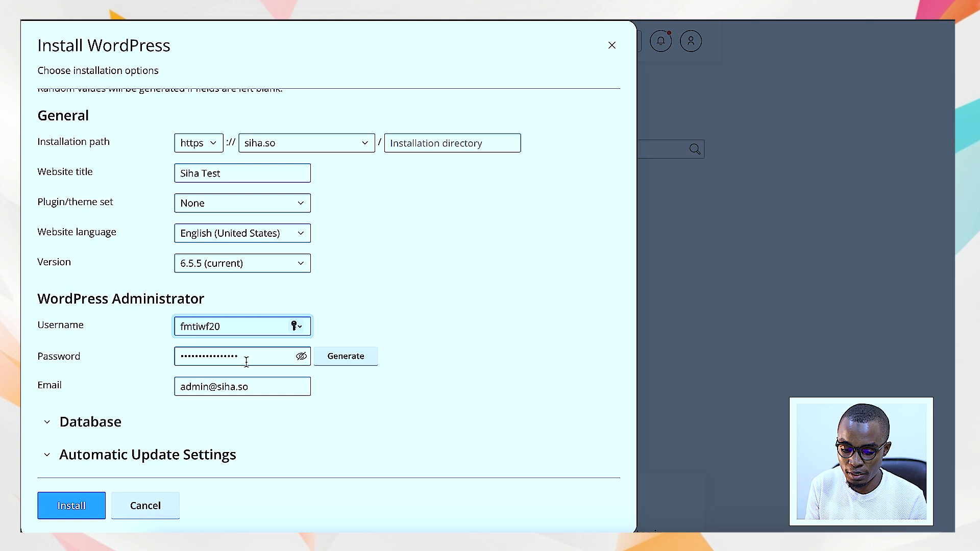
Reveal the administrator password, and copy the username into the Word document beneath WORDPRESS LOGINS with the label "Username:".
click(301, 357)
drag(278, 356, 129, 358)
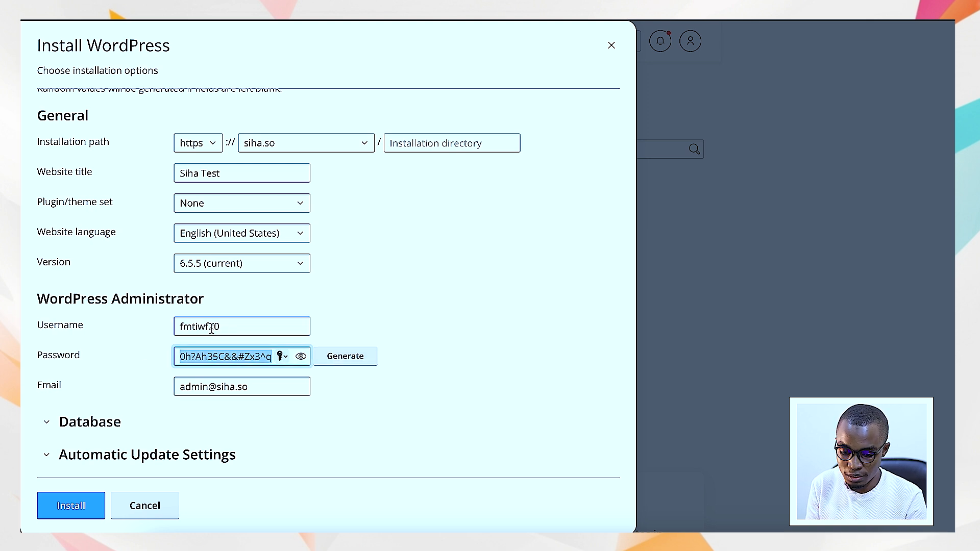
drag(227, 325, 159, 331)
key(super+c)
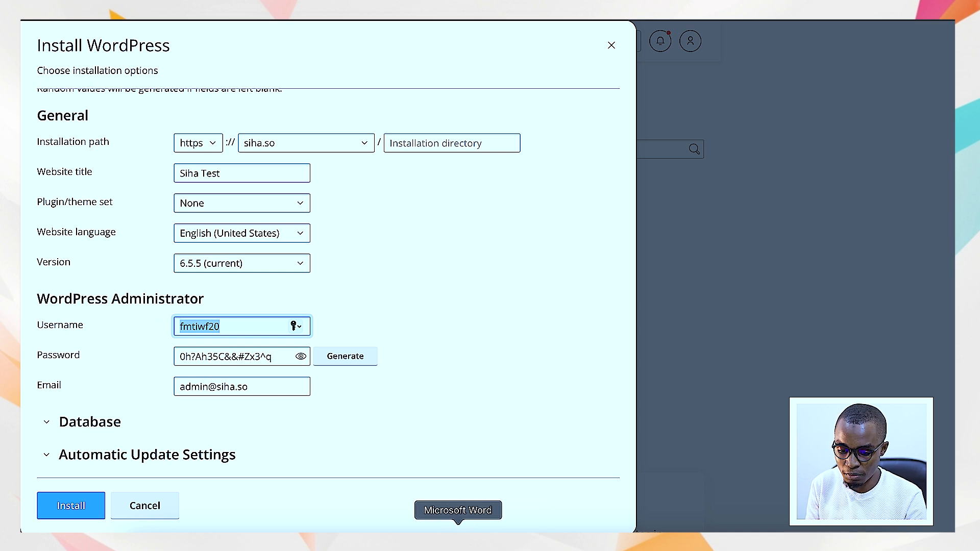
click(460, 525)
key(super+v)
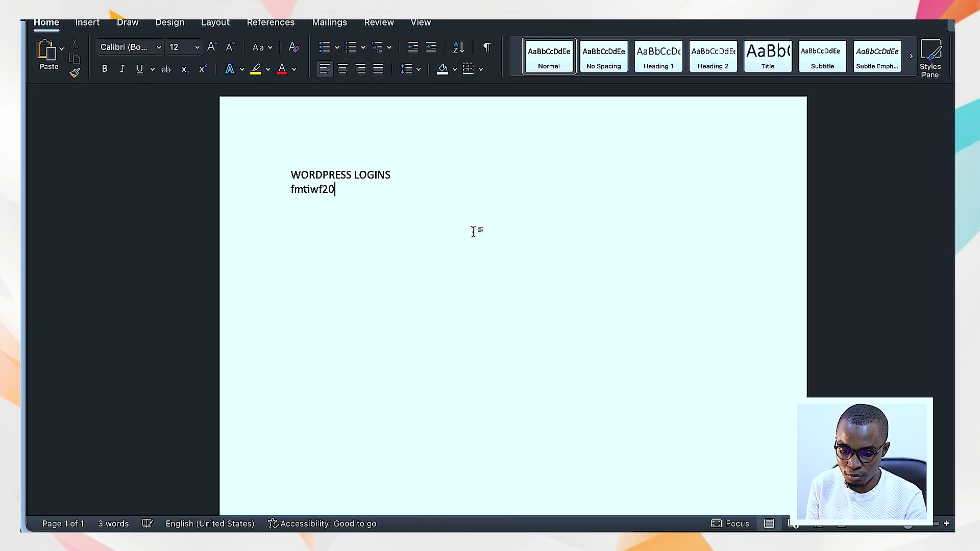
click(286, 189)
text(Username)
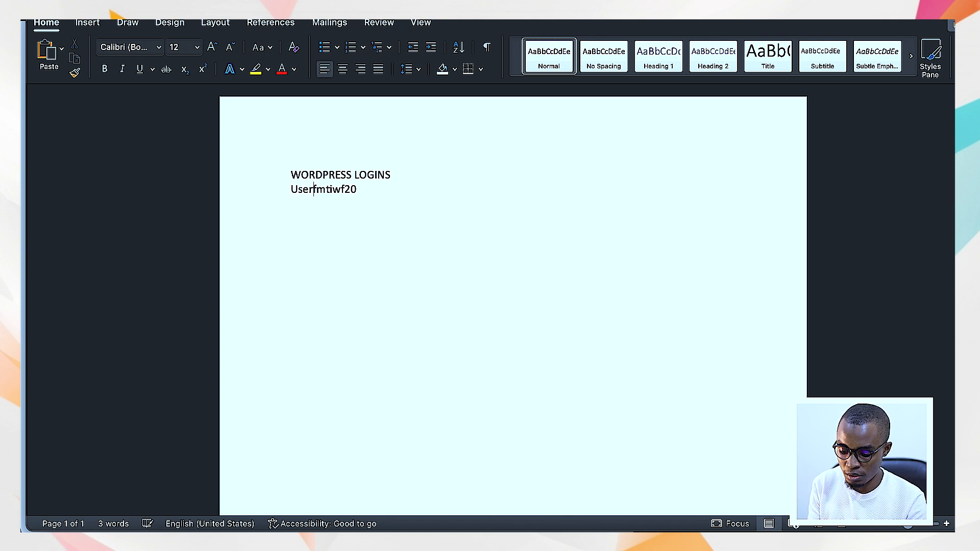
text(:)
Add a line labelled "Password:" below the username in the Word document.
click(407, 186)
key(Return)
text(Password;)
key(BackSpace)
click(366, 208)
text(:)
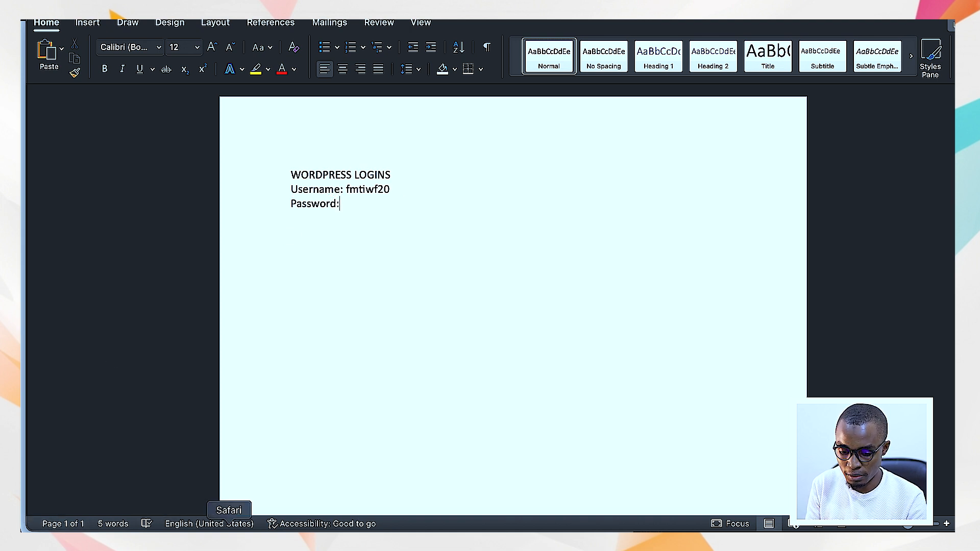
Copy the administrator password from the WordPress installer in Safari and paste it after the "Password:" label in Word.
click(228, 536)
drag(279, 357, 181, 356)
key(super+c)
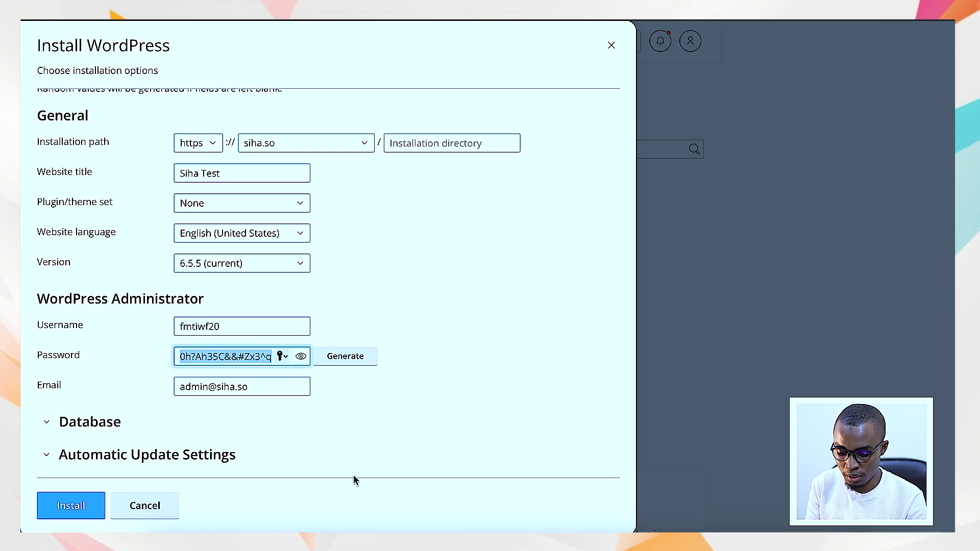
click(459, 536)
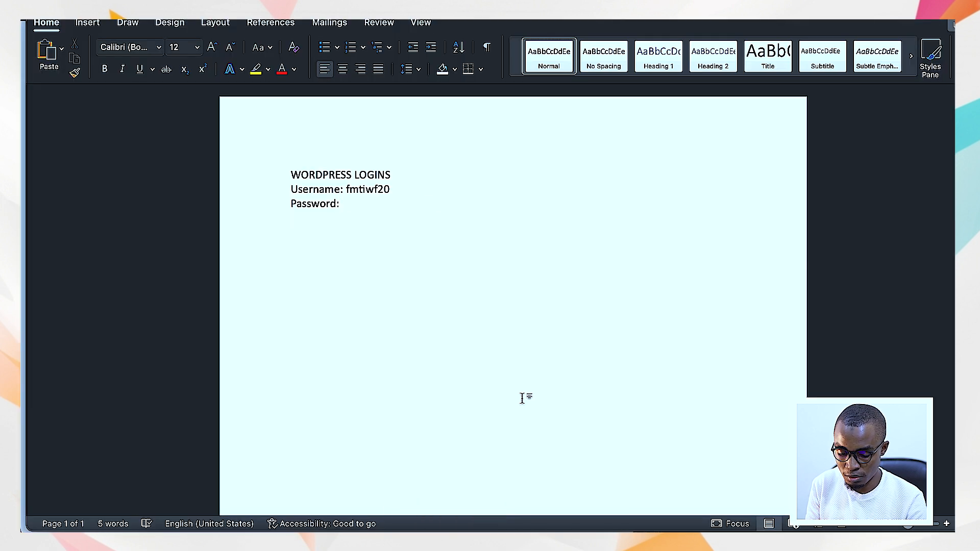
key(super+v)
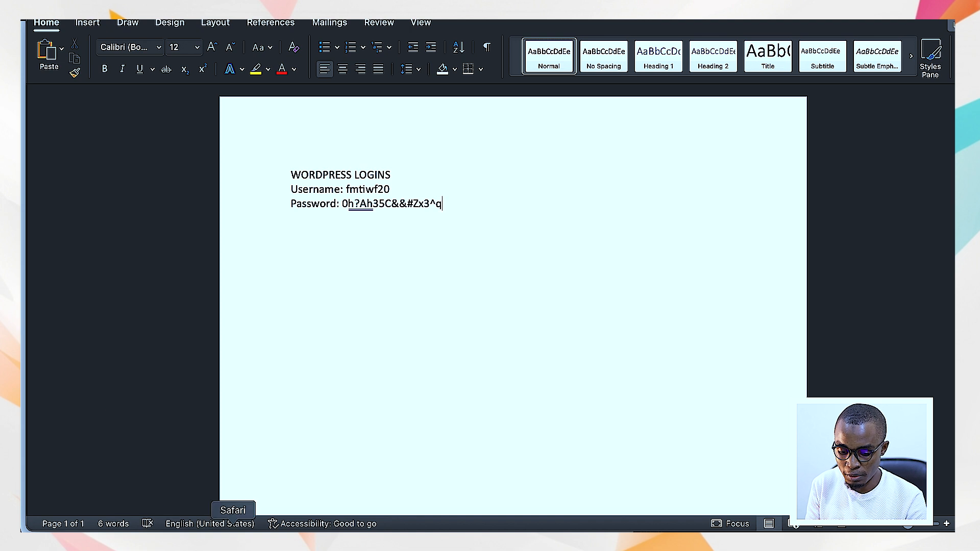
Switch back to Safari and review the installer's database name, table prefix and user settings.
click(233, 531)
scroll(306, 375, down, 1)
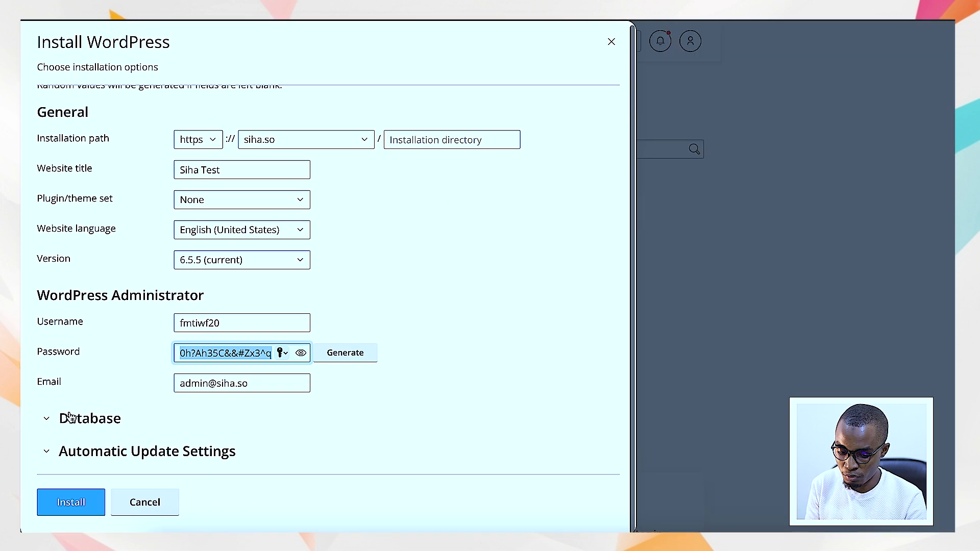
click(47, 420)
scroll(164, 402, down, 3)
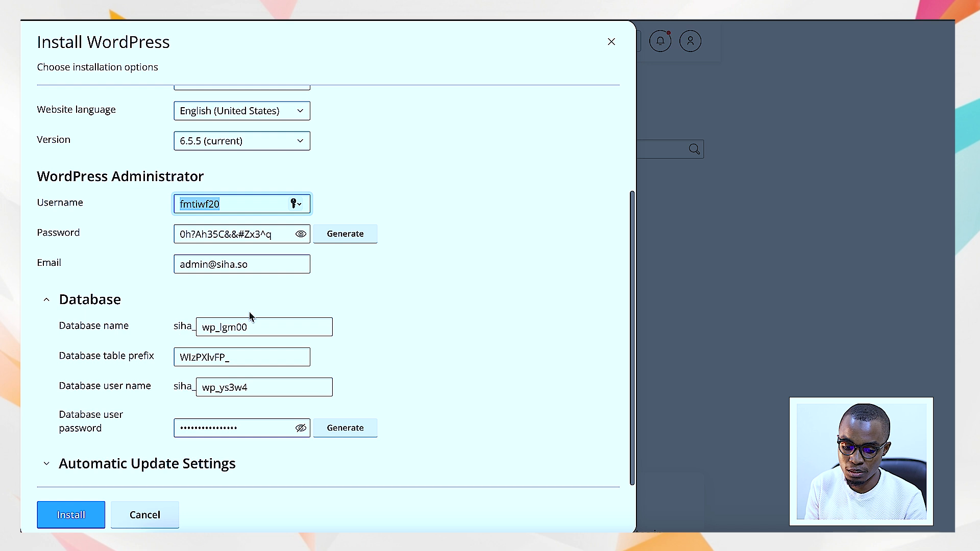
click(47, 300)
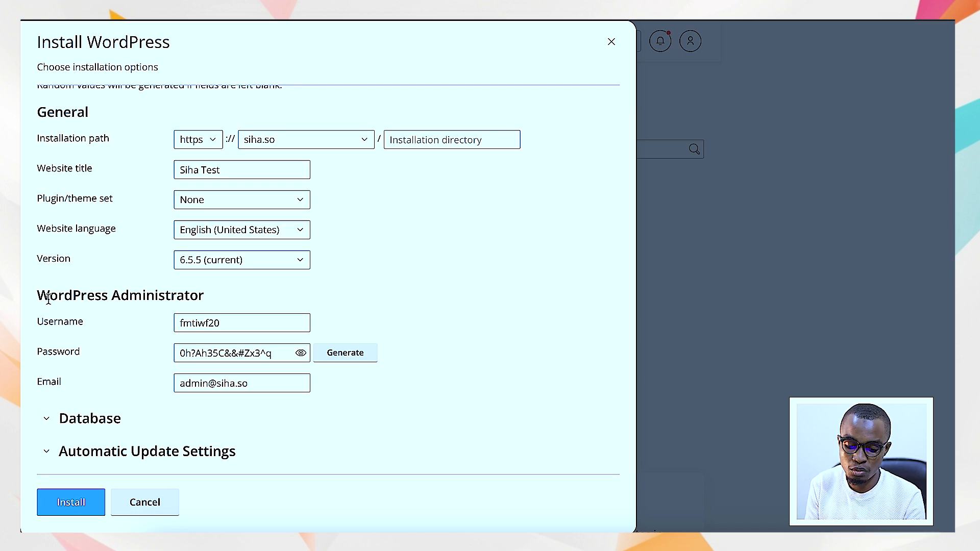
Run the WordPress installation on siha.so and decline the offer to install plugins.
scroll(204, 436, up, 1)
click(71, 508)
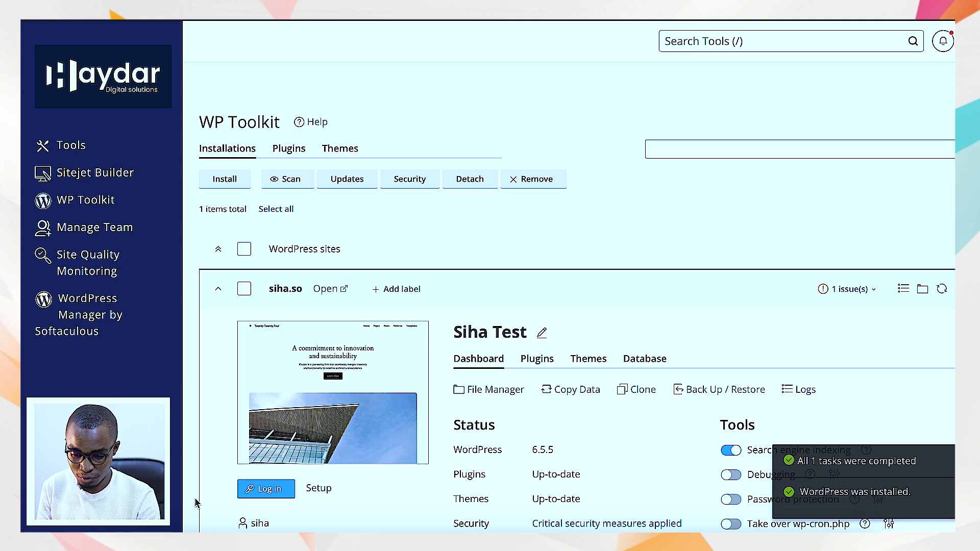
scroll(332, 485, down, 3)
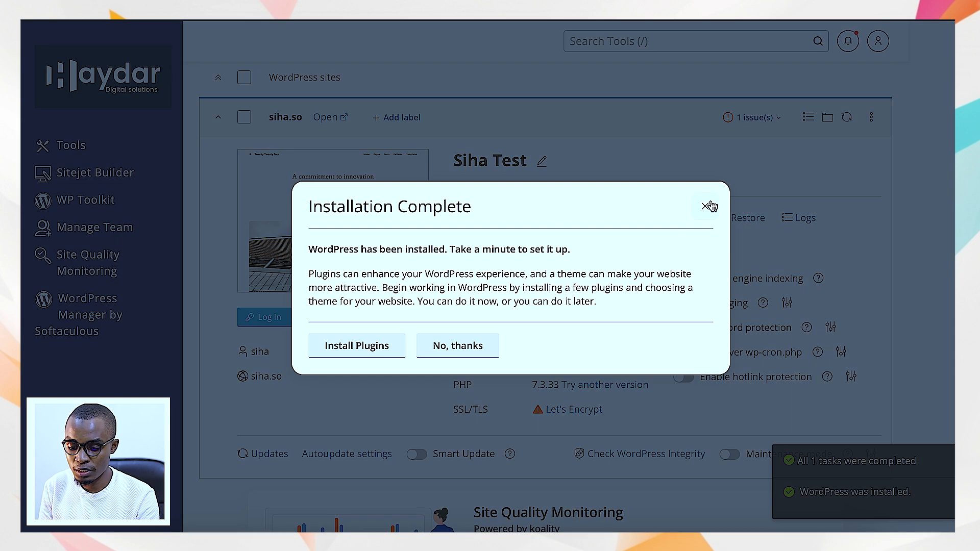
click(470, 345)
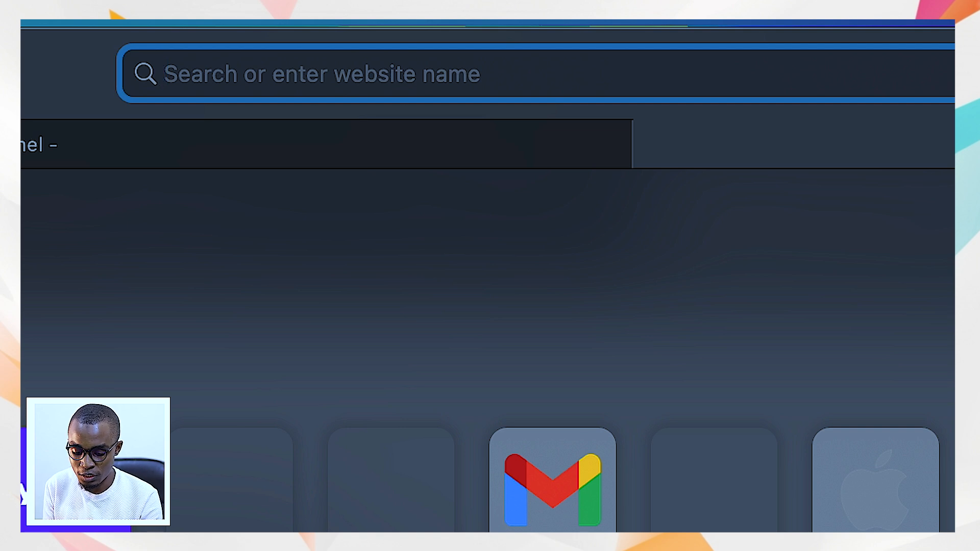
Open the WordPress admin at siha.so/wp-admin and look through the dashboard's widgets.
text(si)
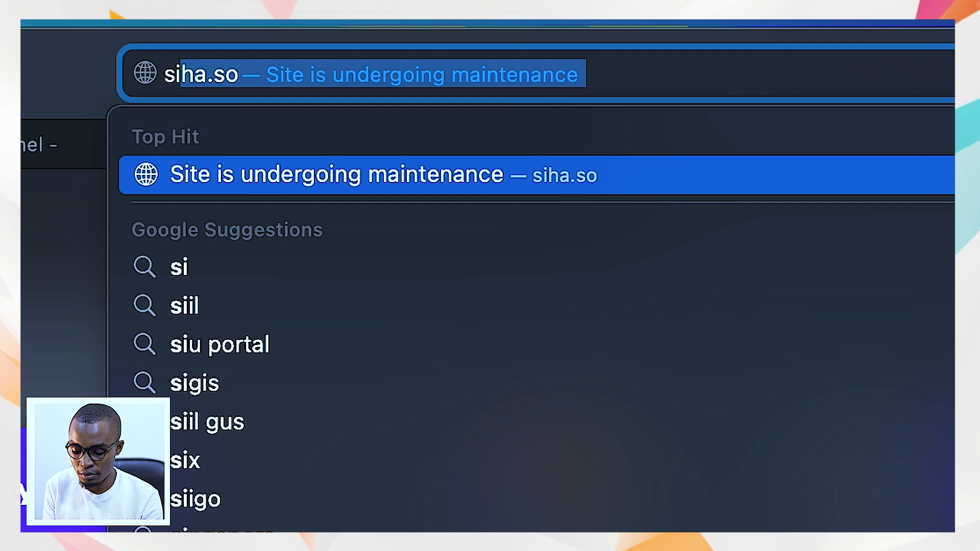
key(Down)
key(Up)
text(ha.so/)
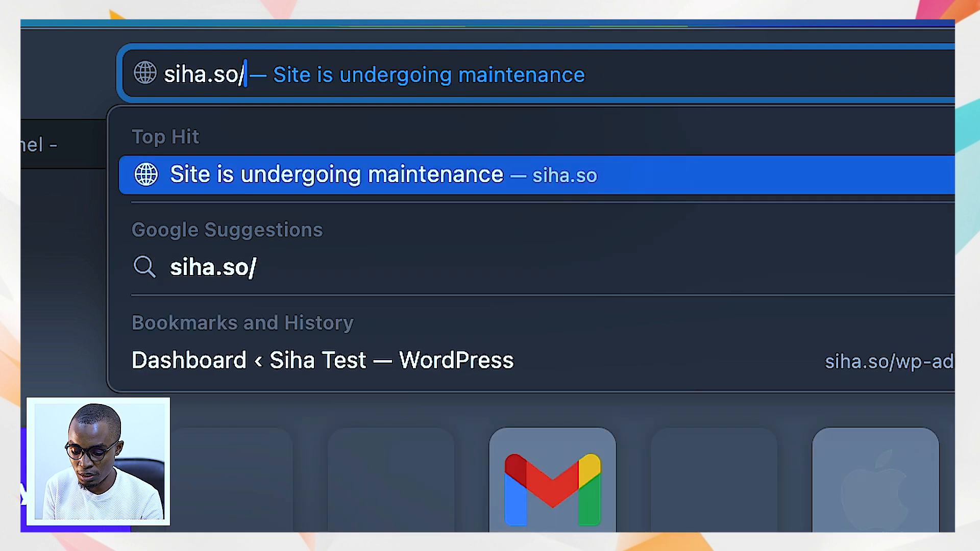
text(wp-)
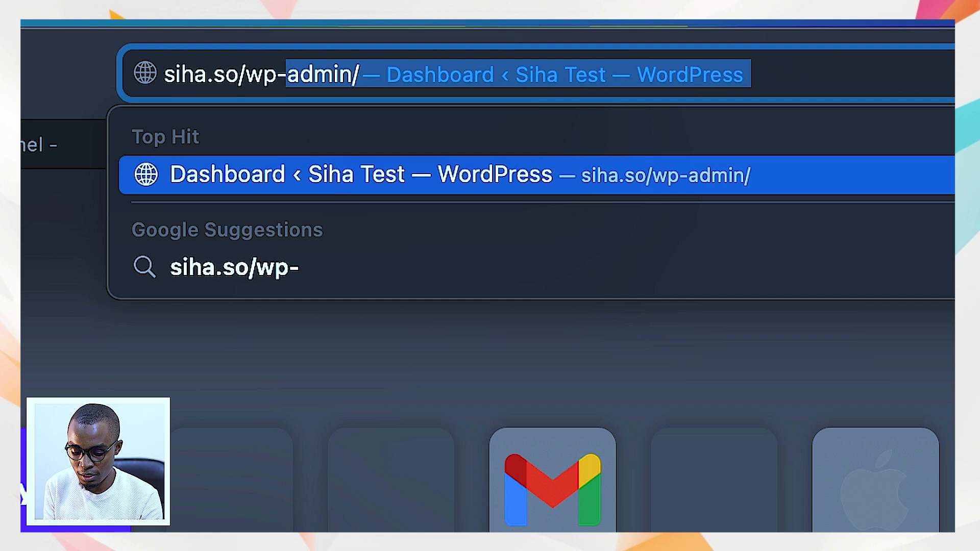
text(admin)
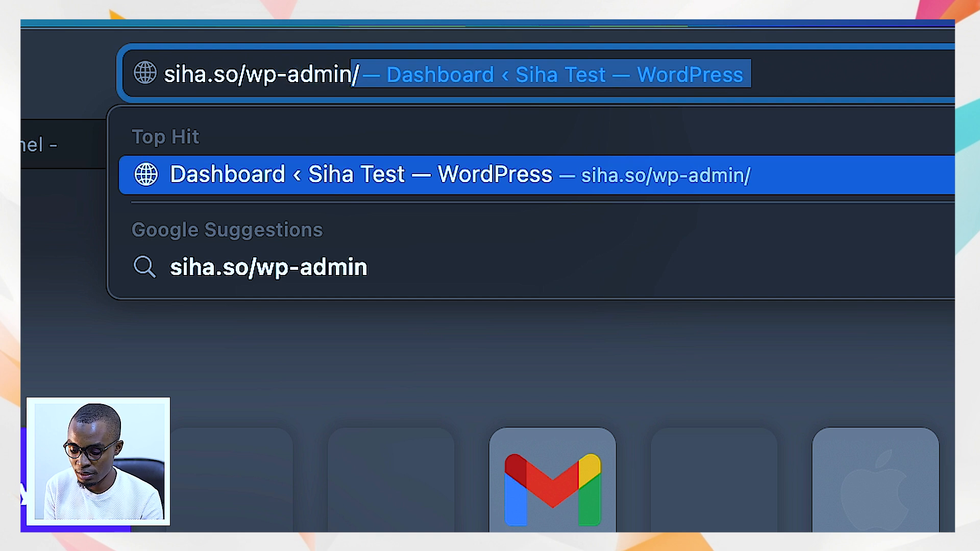
key(Return)
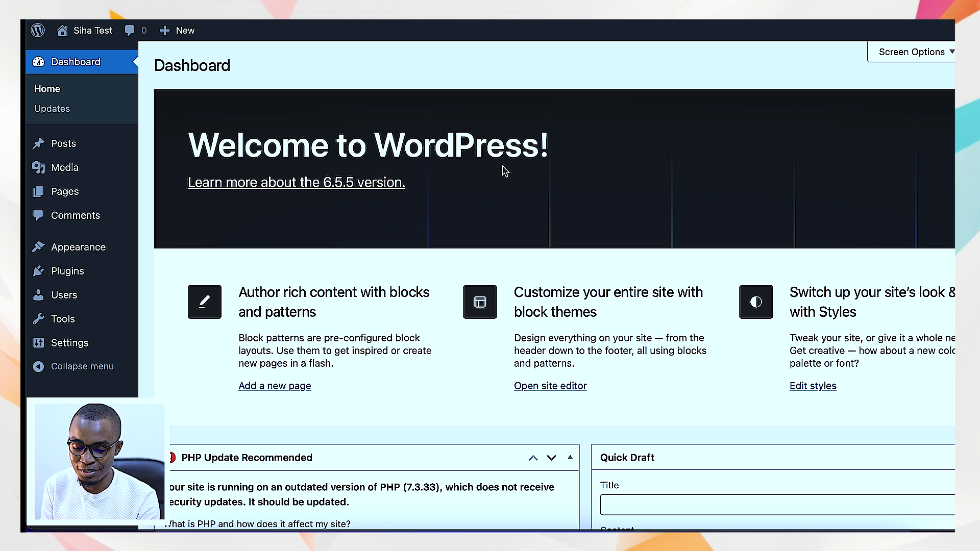
scroll(432, 343, down, 4)
scroll(306, 275, up, 4)
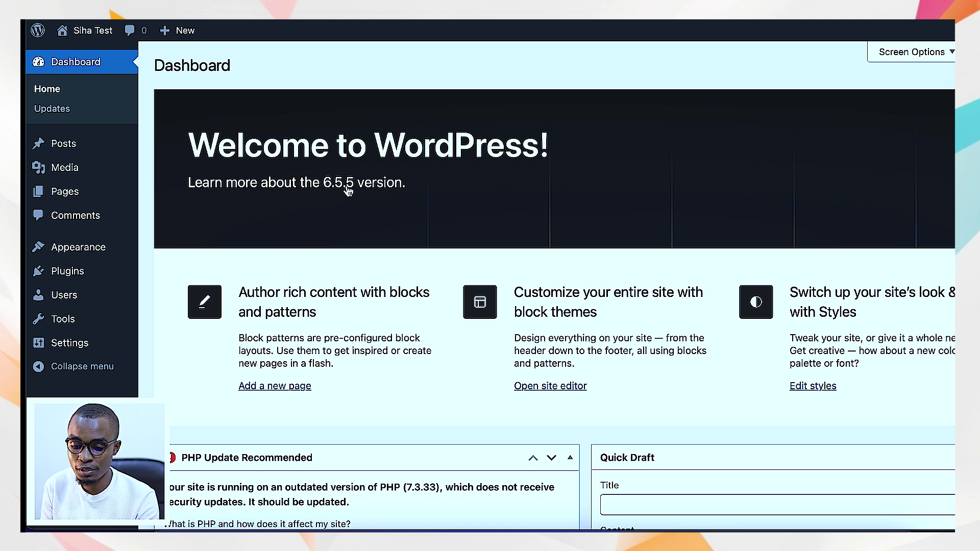
scroll(378, 238, down, 8)
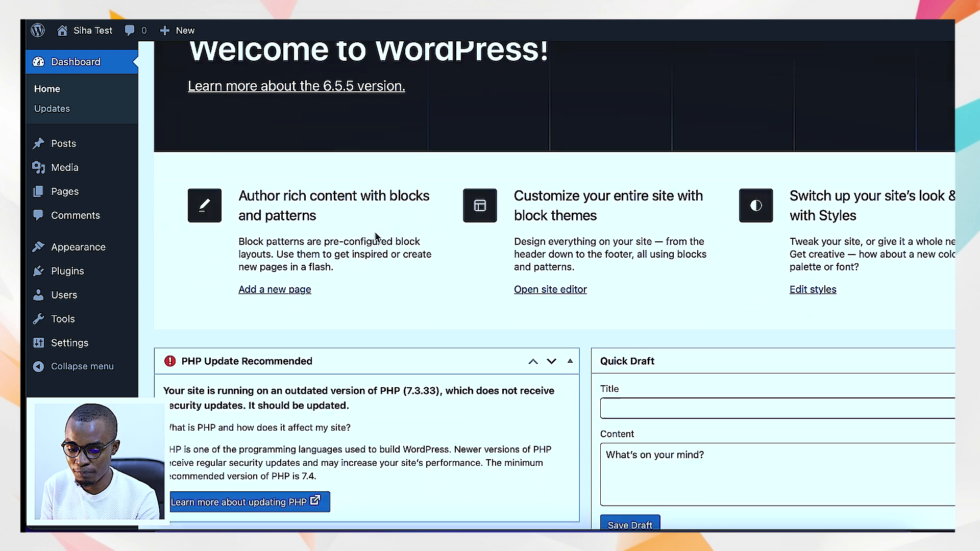
scroll(375, 237, down, 4)
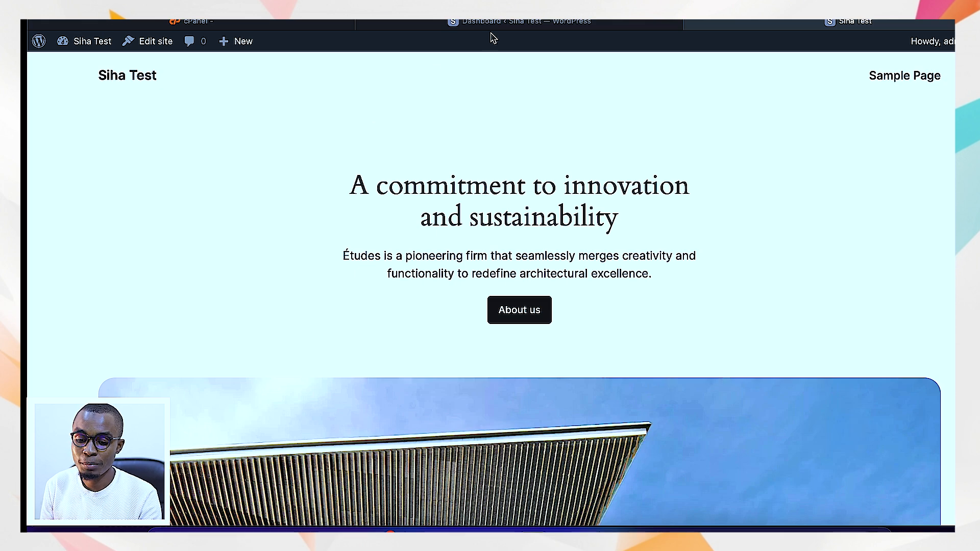
click(520, 23)
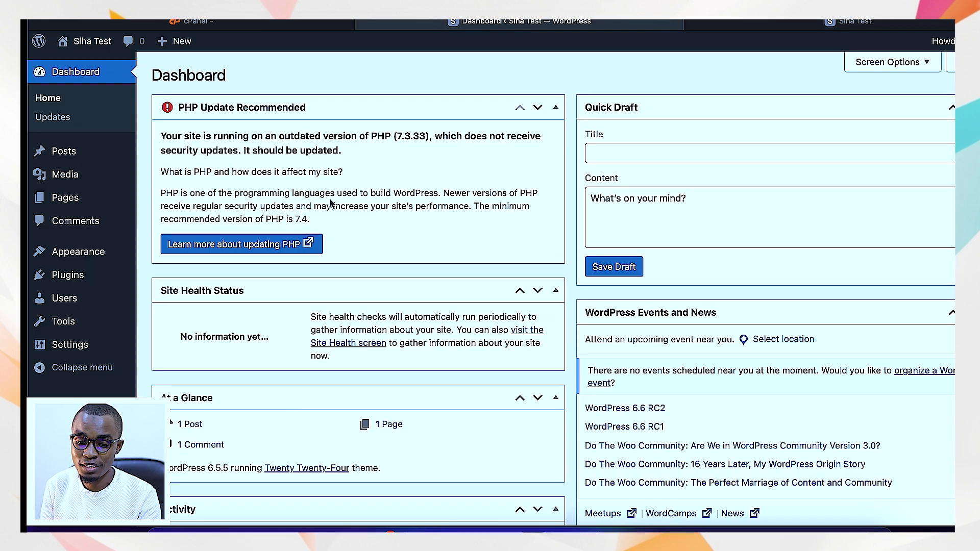
Open the live Siha Test site in a separate tab and look through its homepage down to the footer.
mouse_move(98, 49)
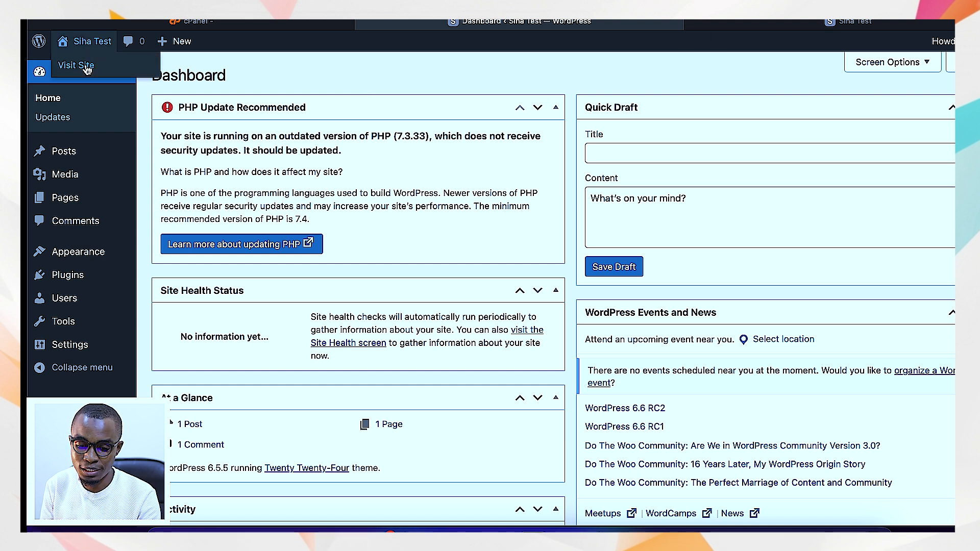
right_click(87, 68)
click(99, 72)
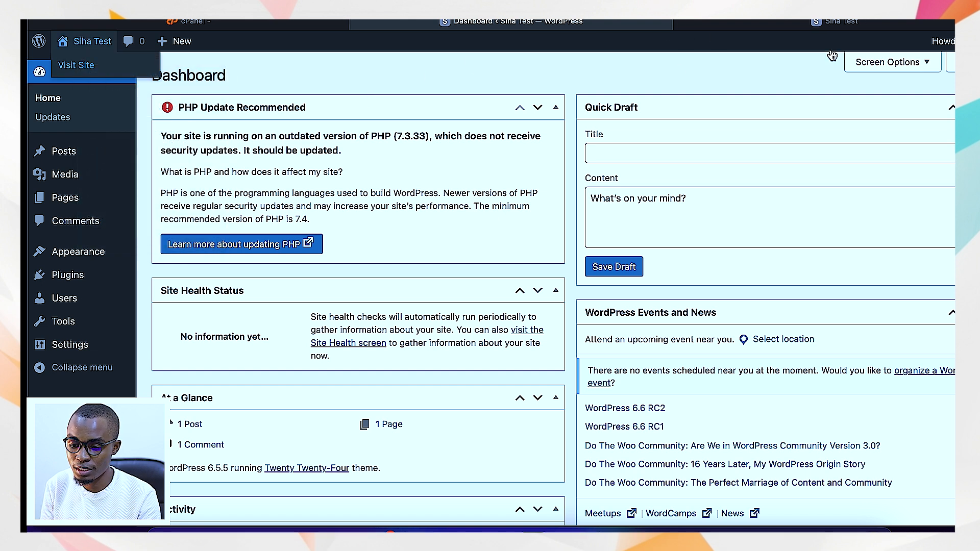
click(837, 22)
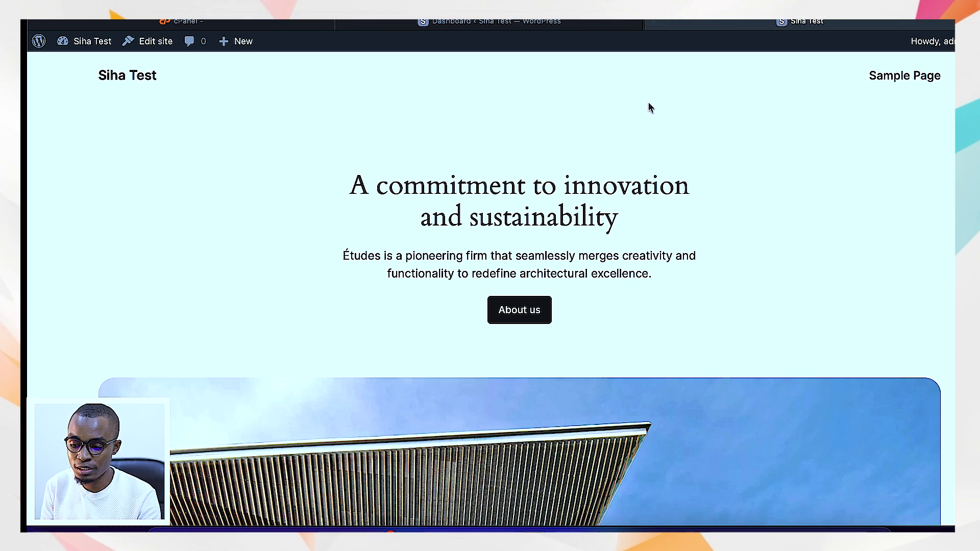
scroll(477, 220, down, 15)
scroll(477, 219, down, 20)
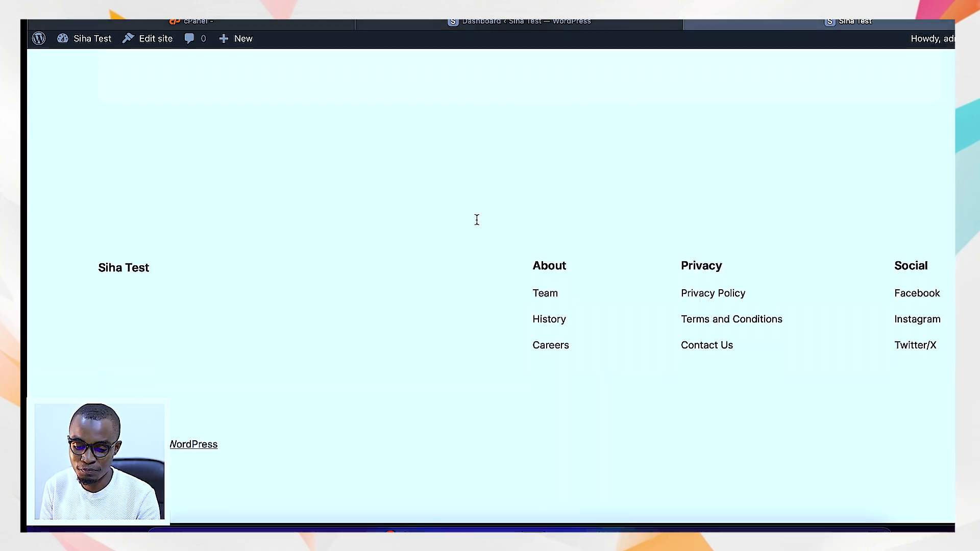
scroll(476, 219, up, 20)
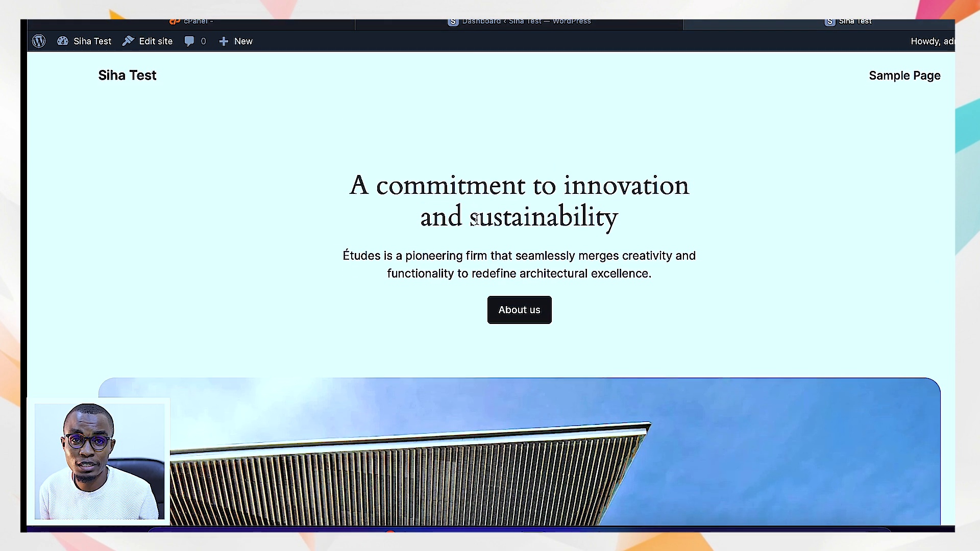